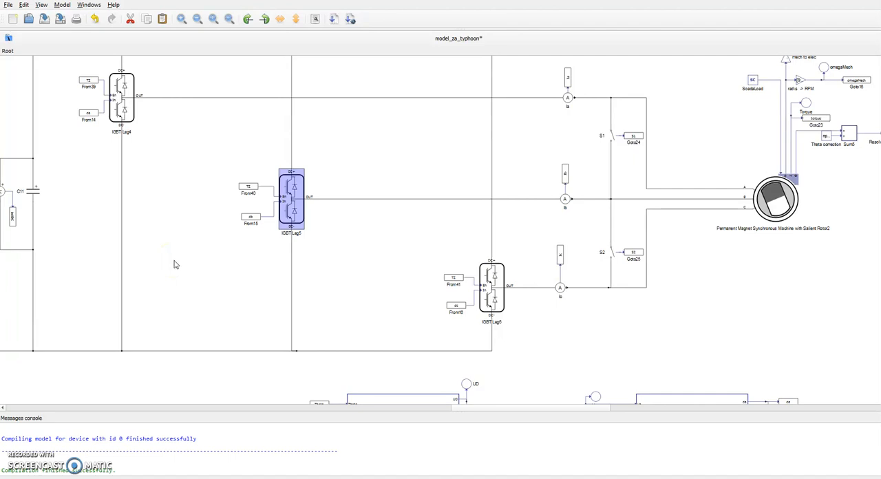
Review the component properties of the battery feeding the DC bus and close them without changes.
drag(211, 238, 433, 288)
double_click(135, 249)
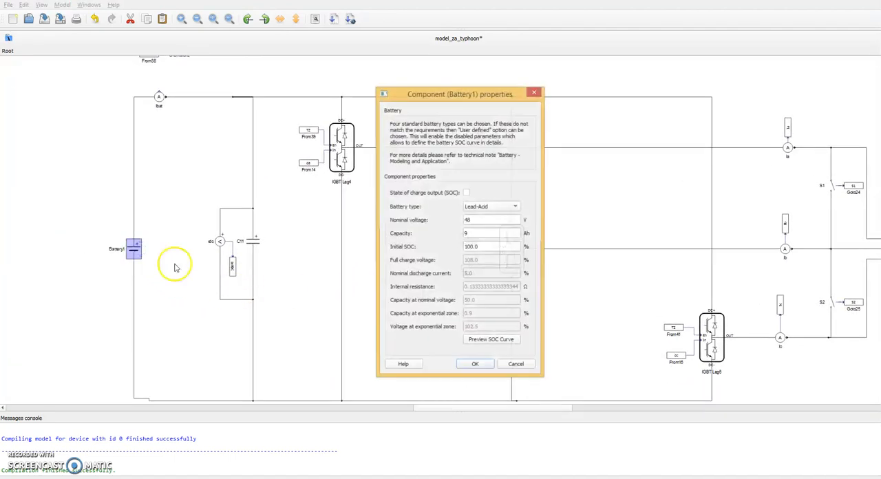
click(472, 366)
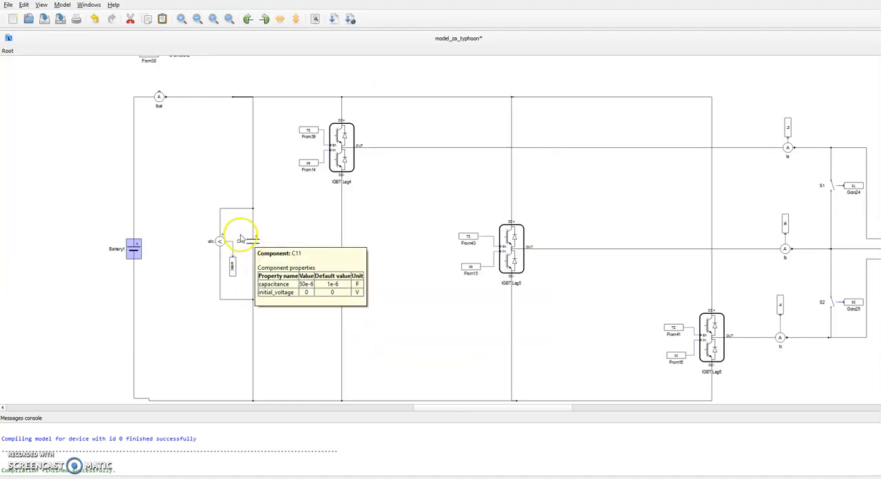
Examine the DC-link capacitor, the three IGBT legs, and the permanent magnet synchronous machine with its measurement outputs.
drag(373, 260, 328, 222)
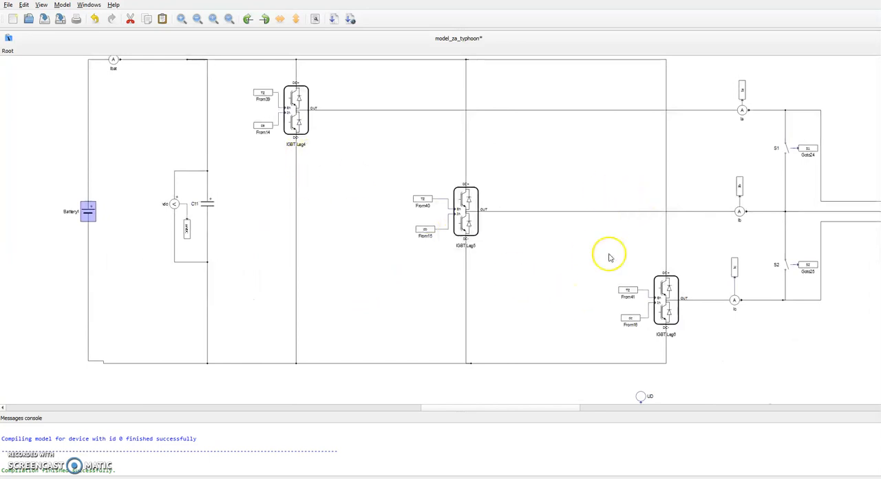
drag(590, 268, 310, 266)
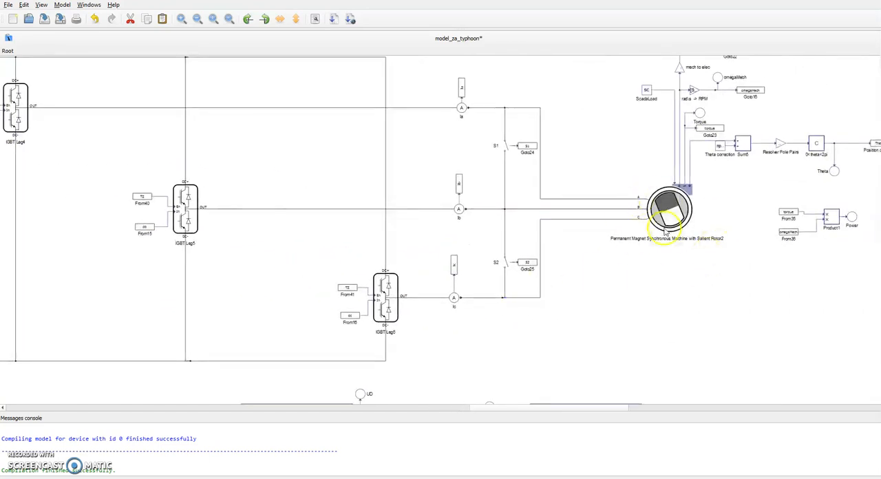
drag(644, 262, 590, 262)
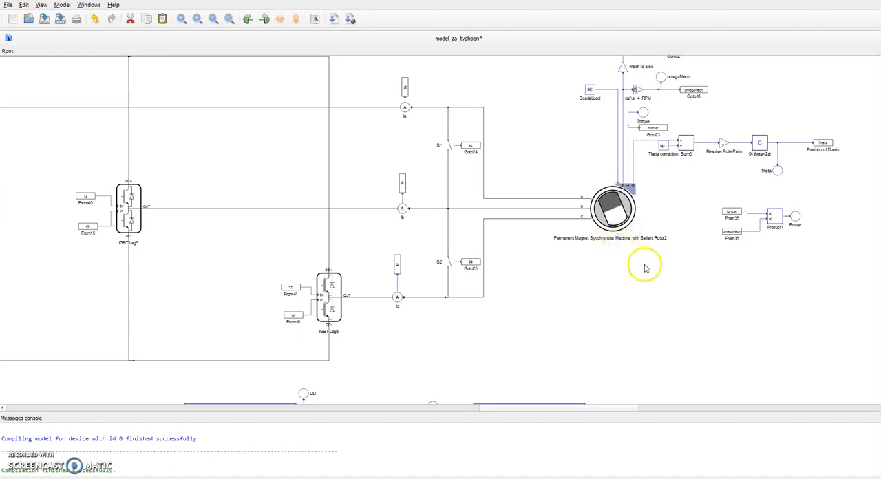
drag(645, 268, 448, 288)
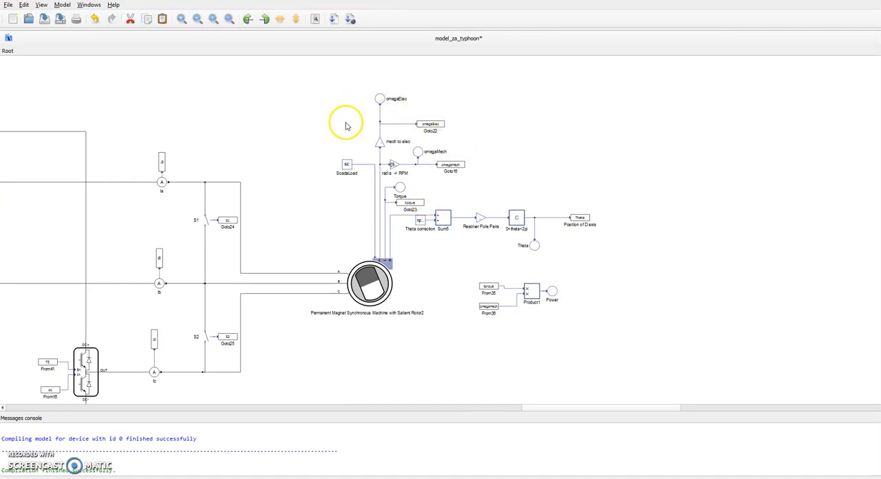
drag(106, 344, 466, 248)
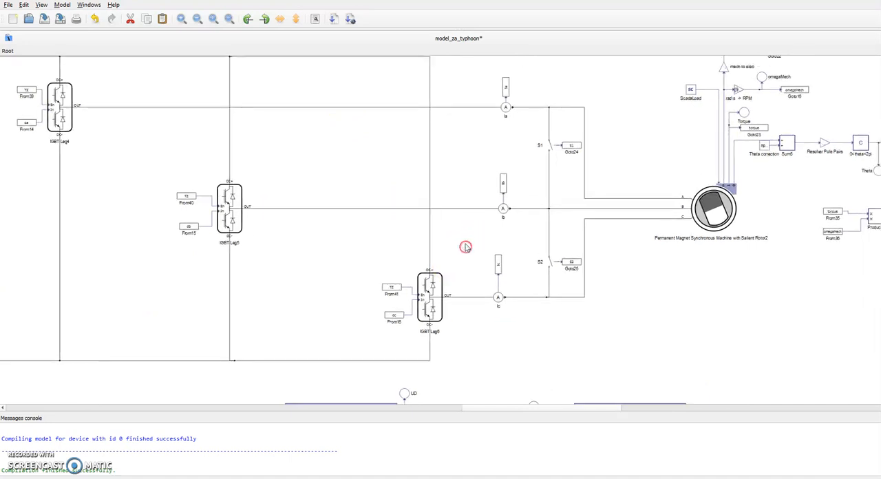
Inspect the properties of the first rate transition block and the first Oversampling C function in the phase current measurement section.
drag(468, 191, 618, 84)
drag(469, 228, 660, 104)
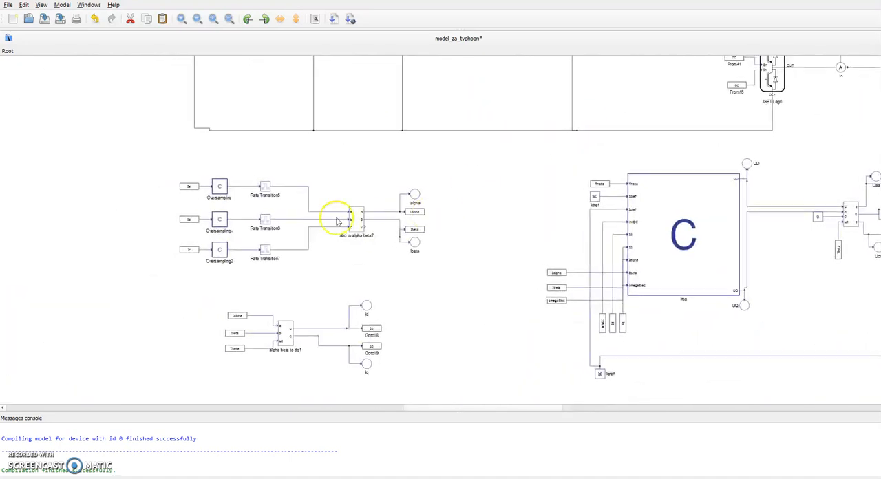
double_click(265, 187)
click(456, 287)
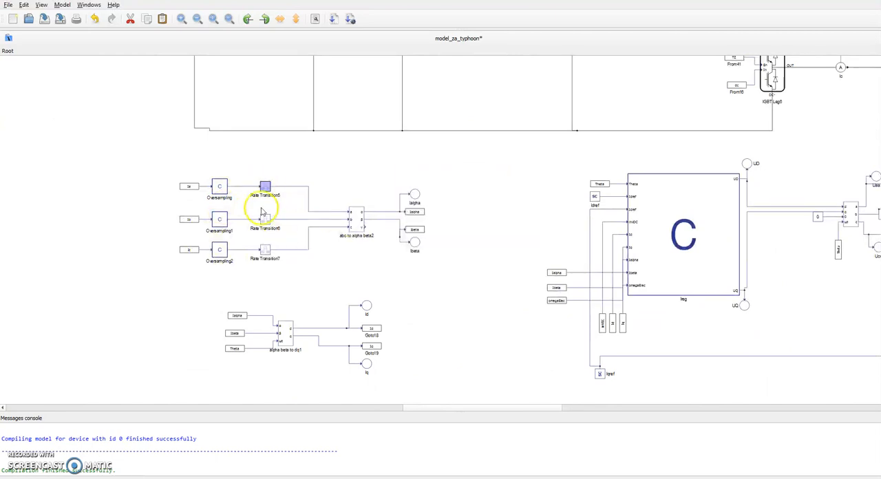
double_click(220, 192)
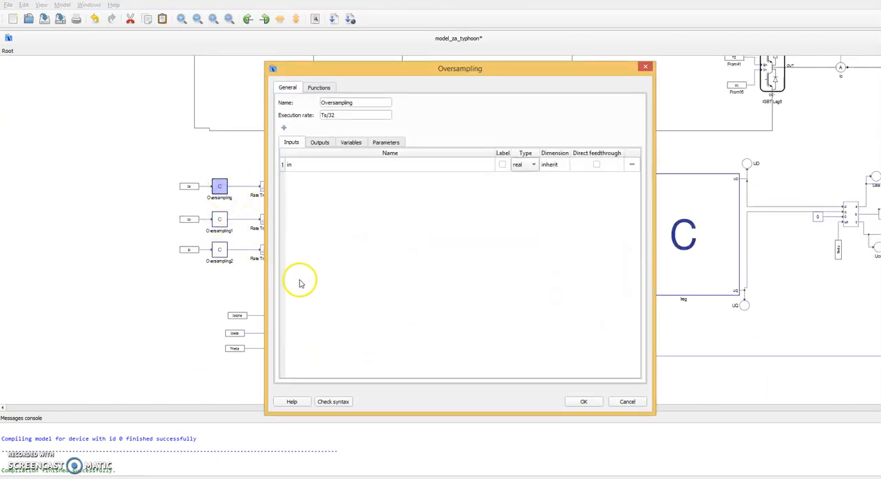
click(568, 402)
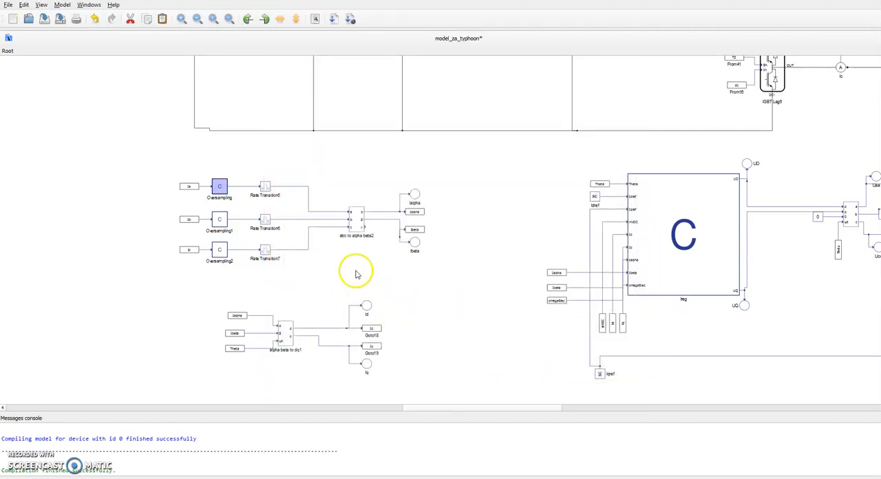
Examine the abc to alpha beta and alpha beta to dq transformation blocks and their current outputs.
drag(331, 265, 341, 216)
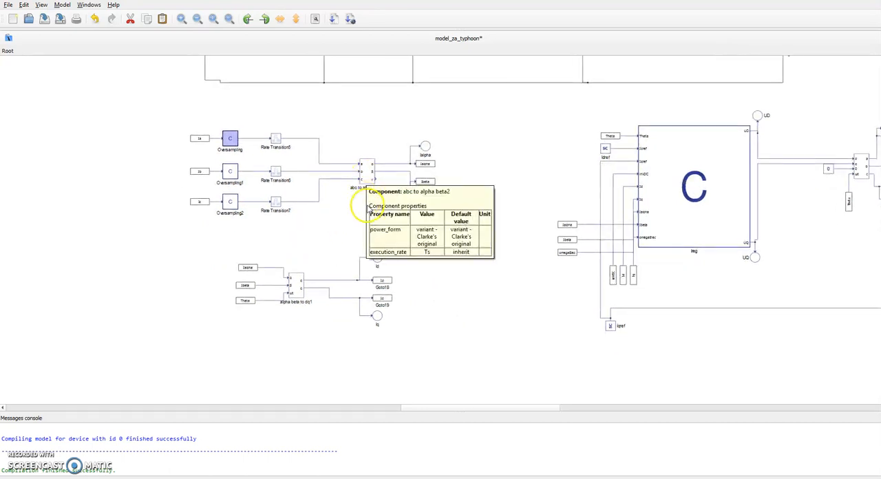
drag(338, 228, 351, 184)
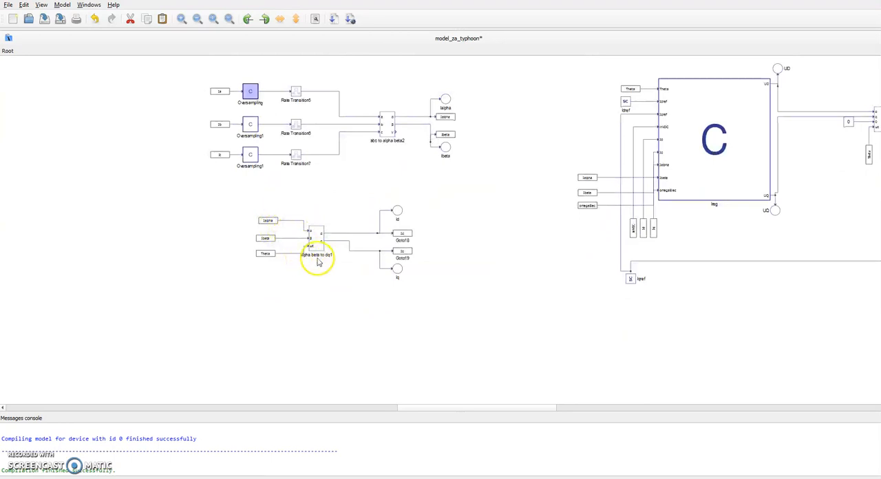
drag(364, 254, 303, 261)
drag(369, 271, 358, 245)
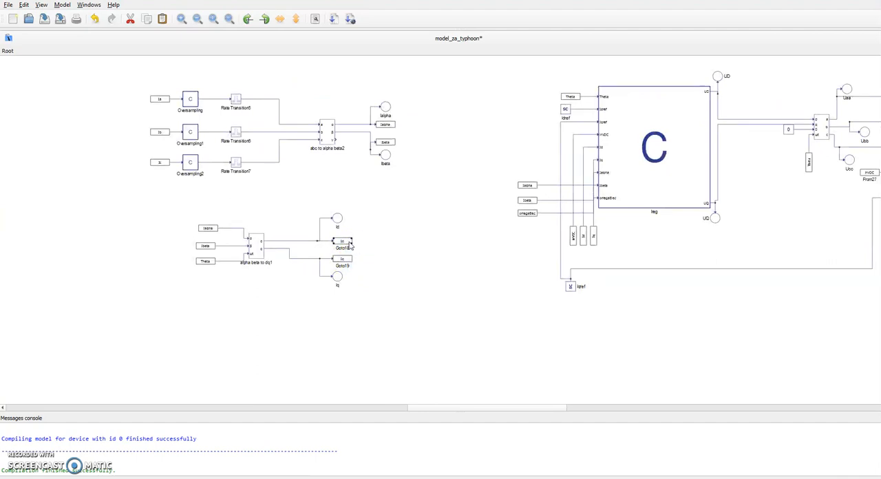
drag(380, 255, 272, 294)
drag(380, 201, 307, 198)
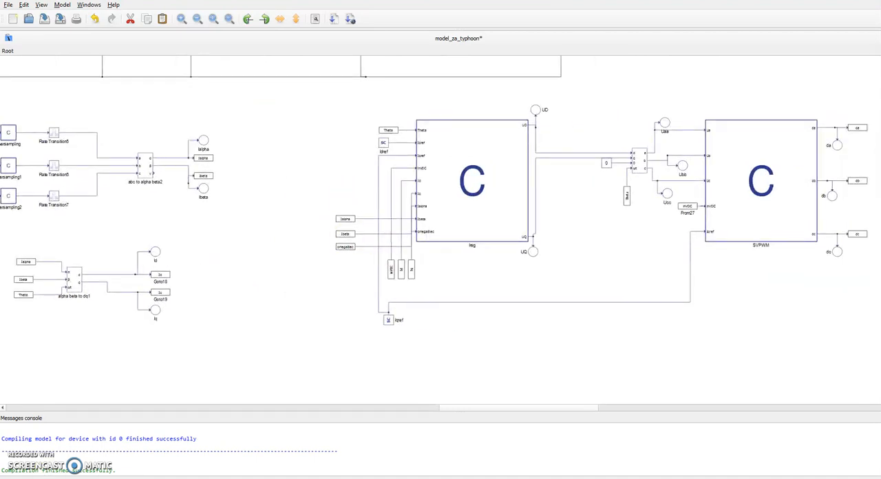
Examine the inputs of the Ireg current regulator block: Theta, the Idref and Iqref SCADA inputs, and the Id and Iq feedback tags.
click(441, 233)
double_click(441, 233)
key(Escape)
mouse_move(470, 217)
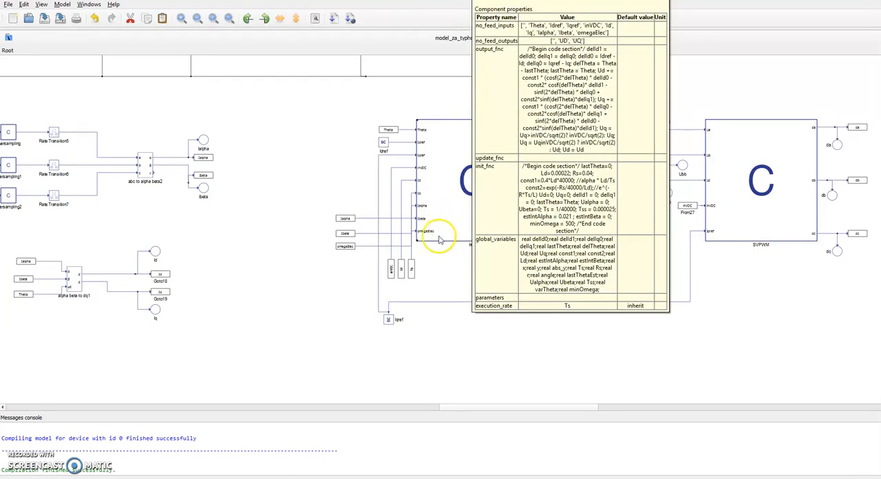
scroll(427, 229, up, 3)
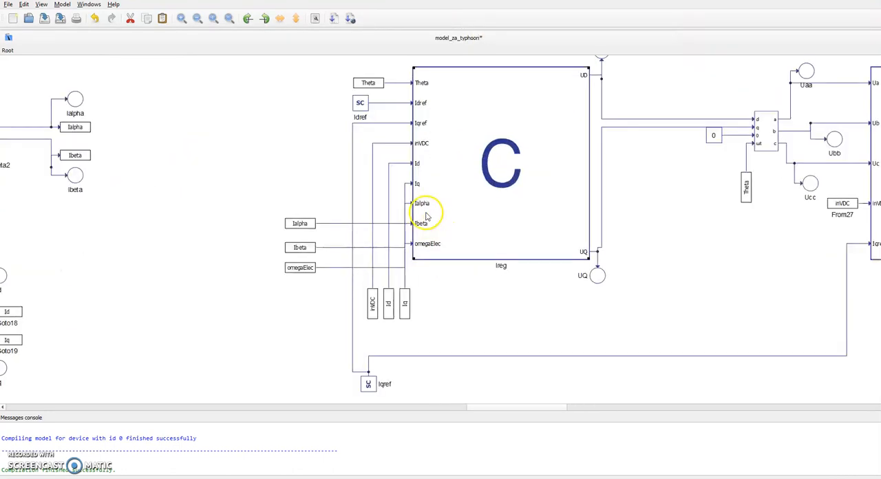
click(377, 86)
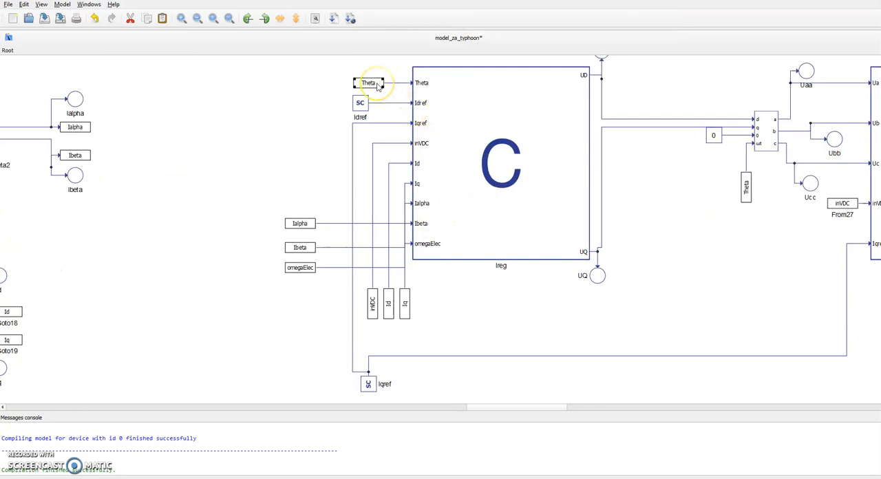
mouse_move(377, 87)
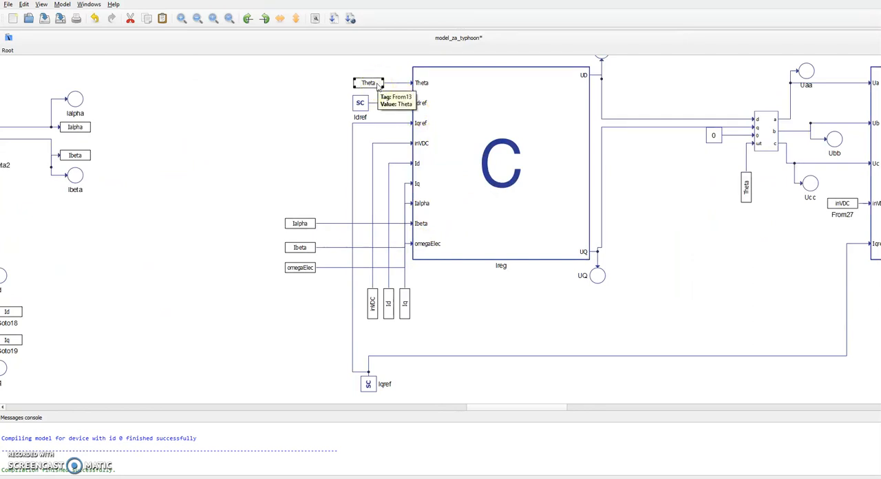
click(360, 103)
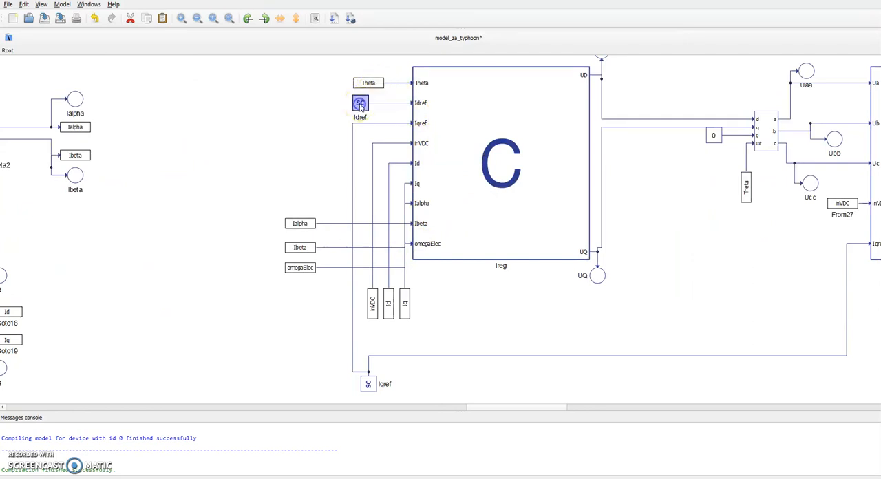
click(366, 383)
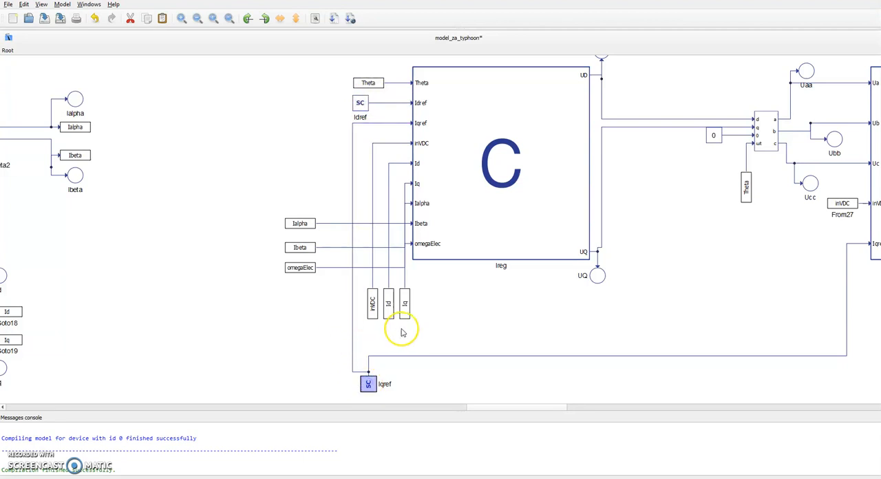
drag(386, 333, 410, 302)
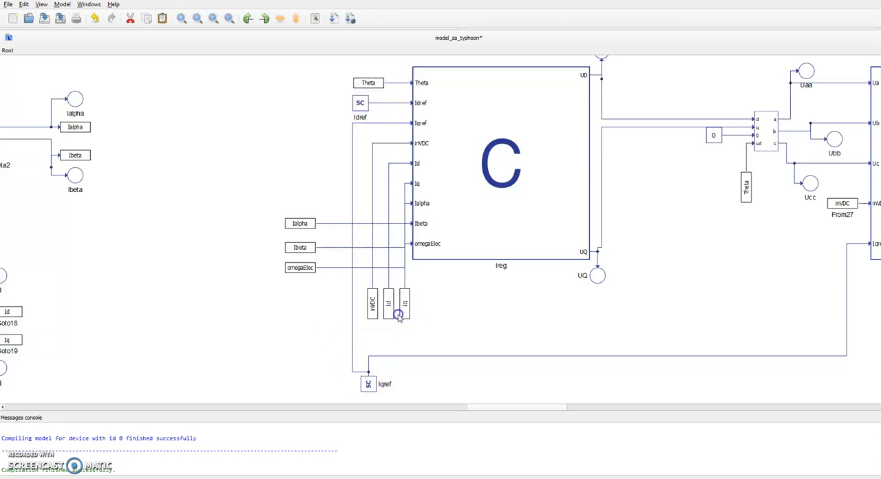
Review the Ireg block's output function code, covering the current errors, the Ud and Uq calculation and the UD and UQ outputs.
double_click(466, 224)
click(319, 86)
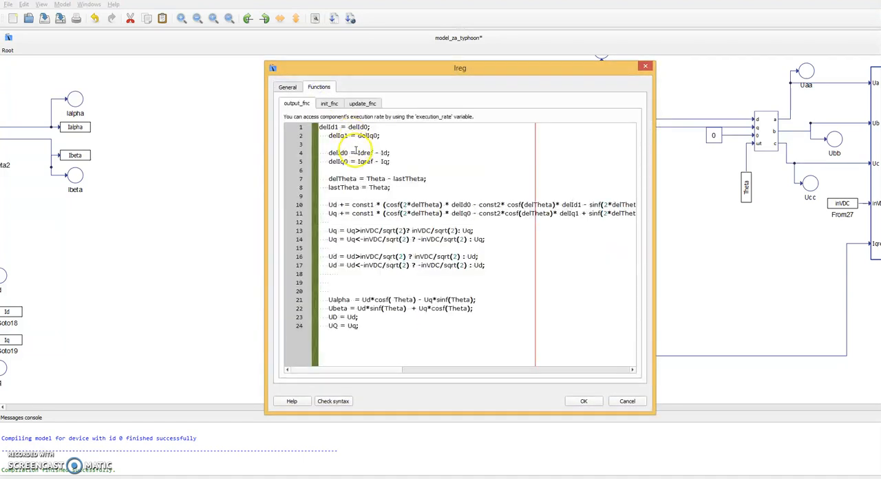
click(355, 152)
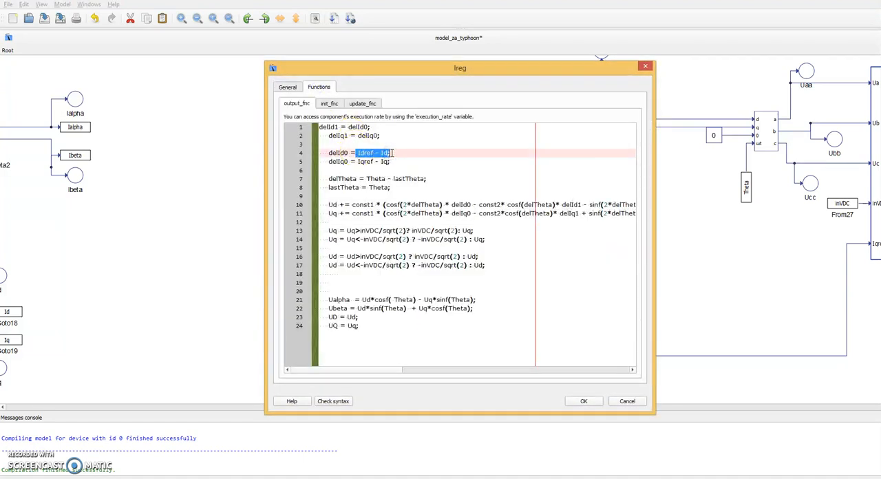
drag(324, 205, 492, 238)
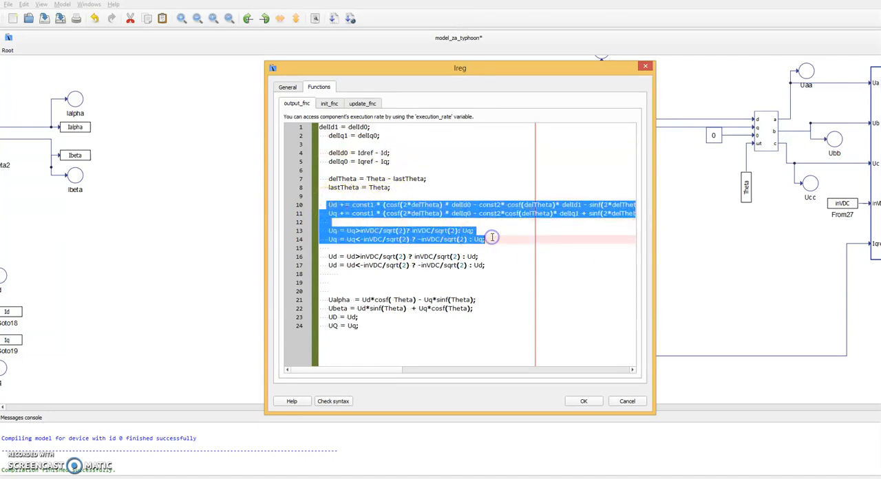
mouse_move(399, 369)
mouse_down()
mouse_move(453, 371)
mouse_move(395, 371)
mouse_up()
click(375, 274)
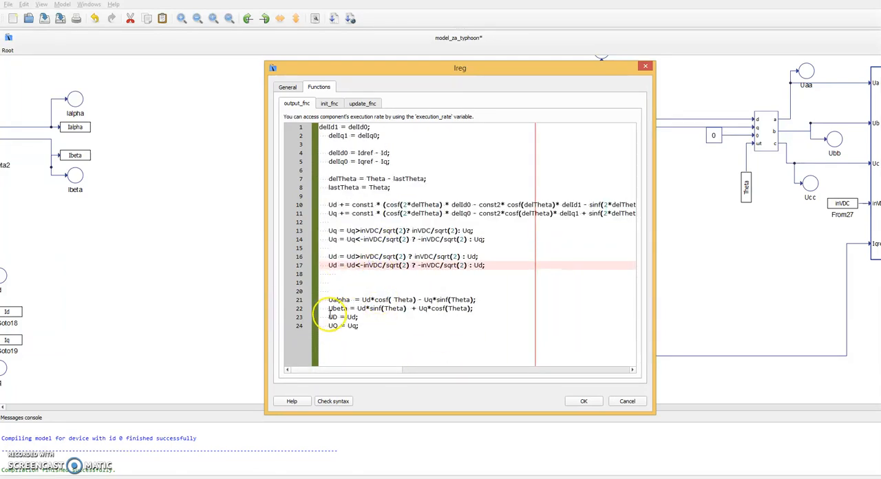
drag(329, 317, 358, 317)
click(361, 327)
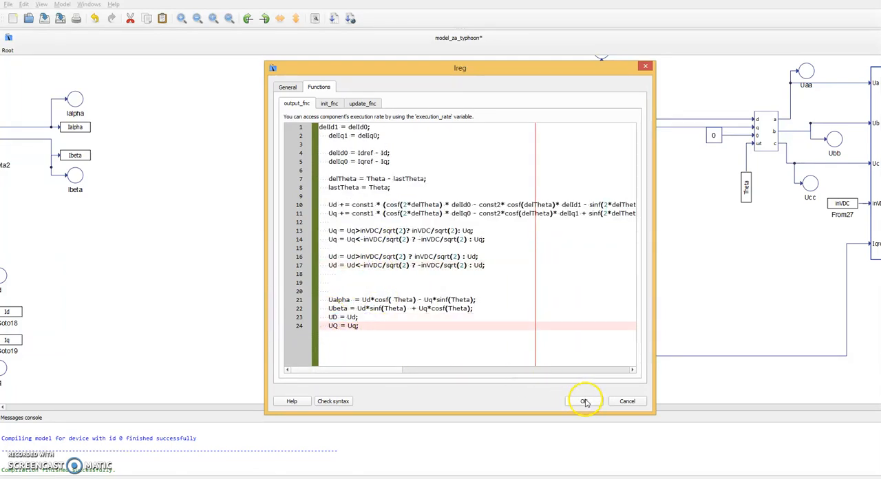
click(584, 402)
Inspect the properties of the dq to abc transformation block between the Ireg and SVPWM blocks.
drag(638, 171, 382, 199)
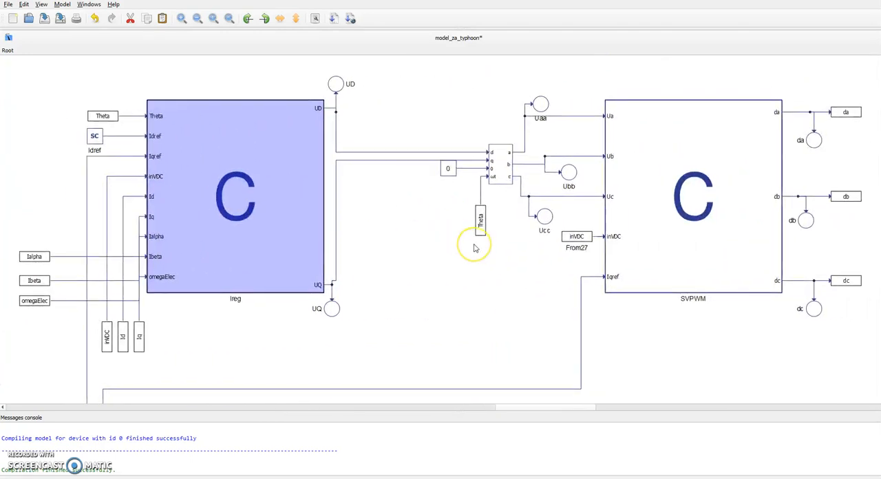
drag(544, 254, 514, 253)
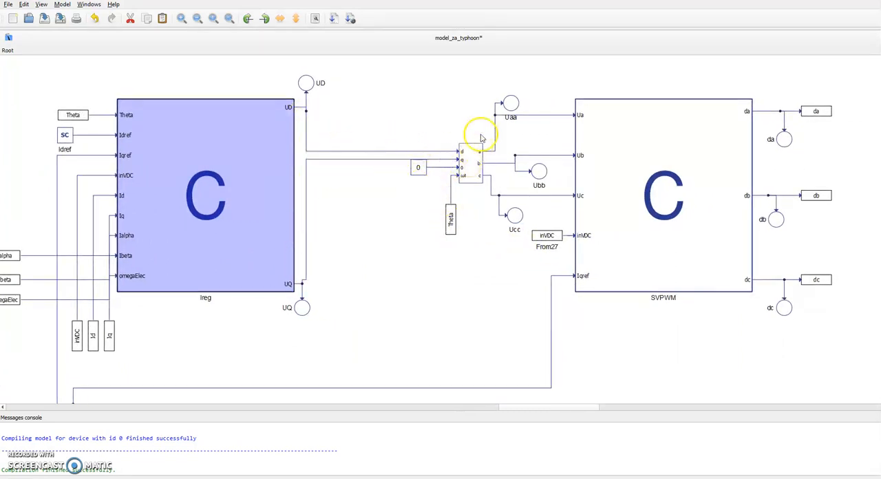
mouse_move(476, 167)
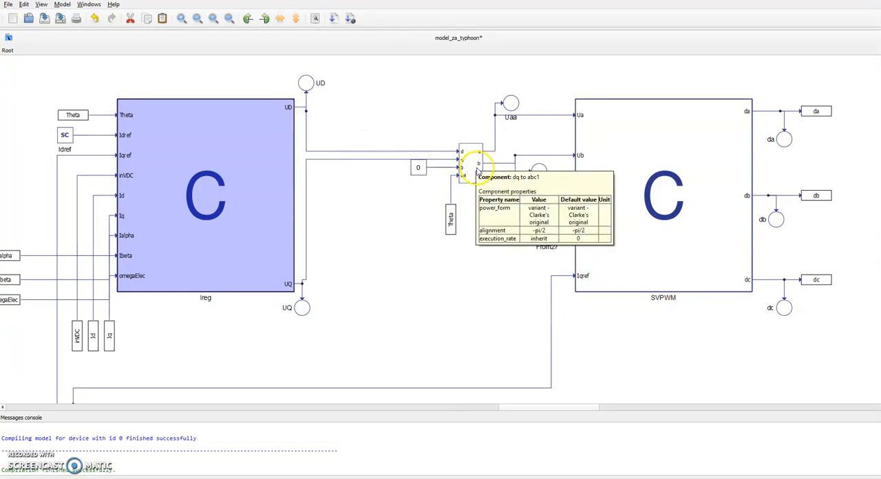
Review the SVPWM block's output function code, covering the Umin calculation, the Ua, Ub and Uc offsets and the da, db and dc duty cycles.
double_click(601, 158)
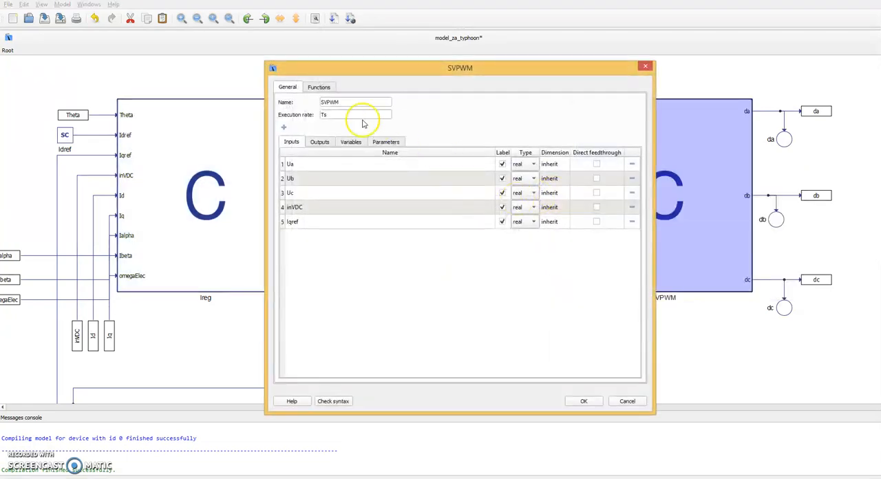
click(318, 87)
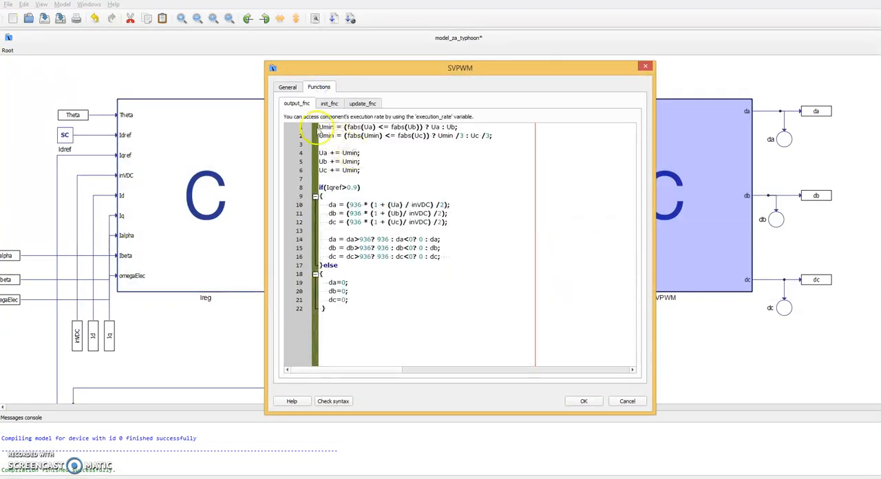
drag(319, 127, 497, 167)
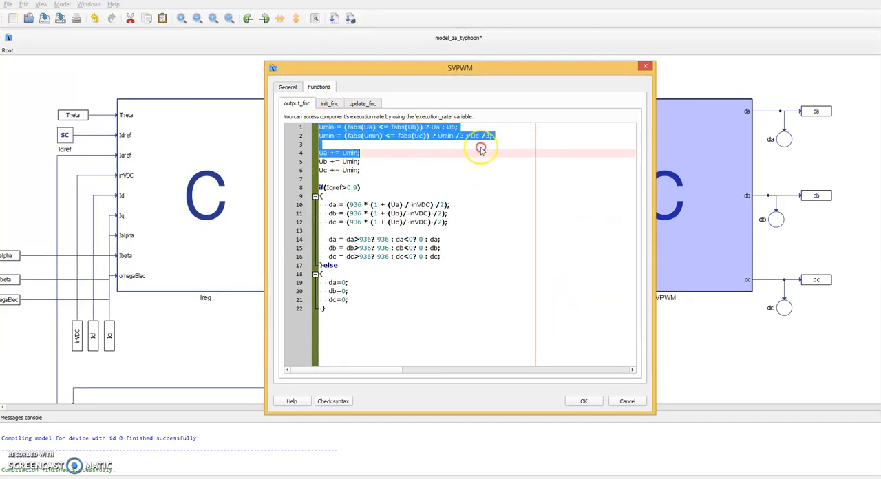
click(382, 166)
click(378, 172)
click(322, 154)
click(322, 162)
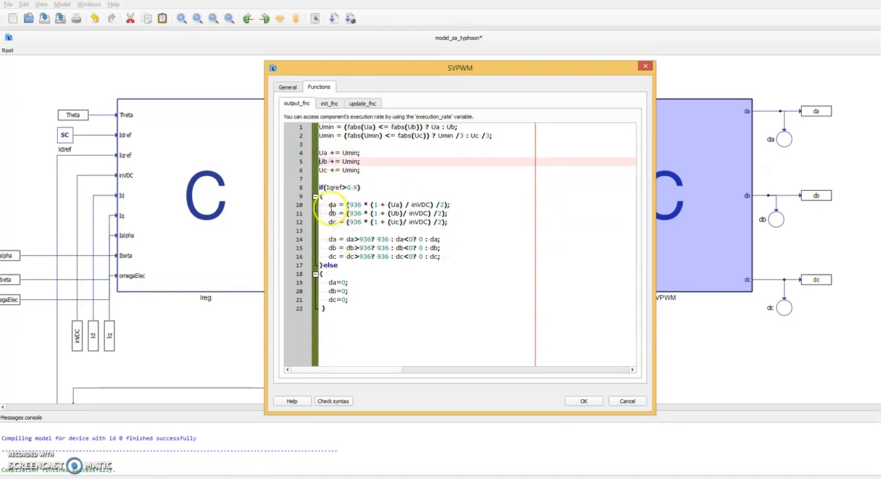
click(334, 205)
click(332, 214)
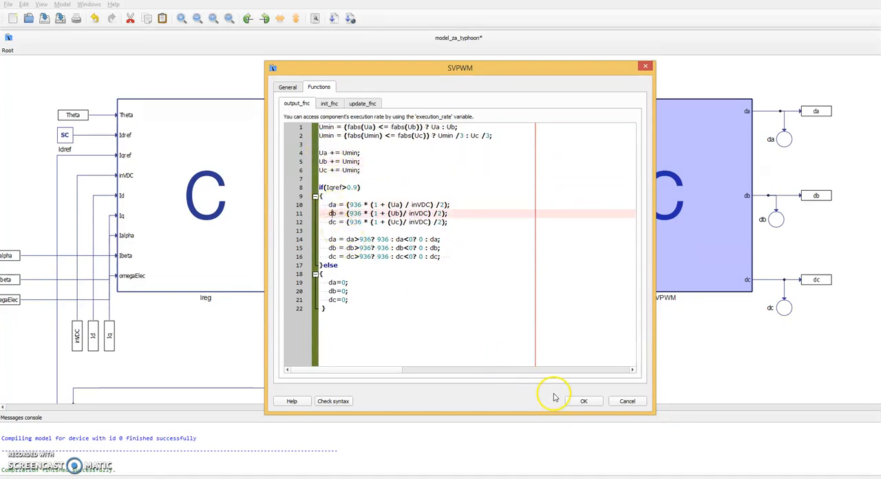
click(578, 401)
Examine the SVPWM block's da, db and dc outputs and trace the connection feeding its Iqref input.
scroll(692, 270, up, 2)
drag(693, 270, 542, 288)
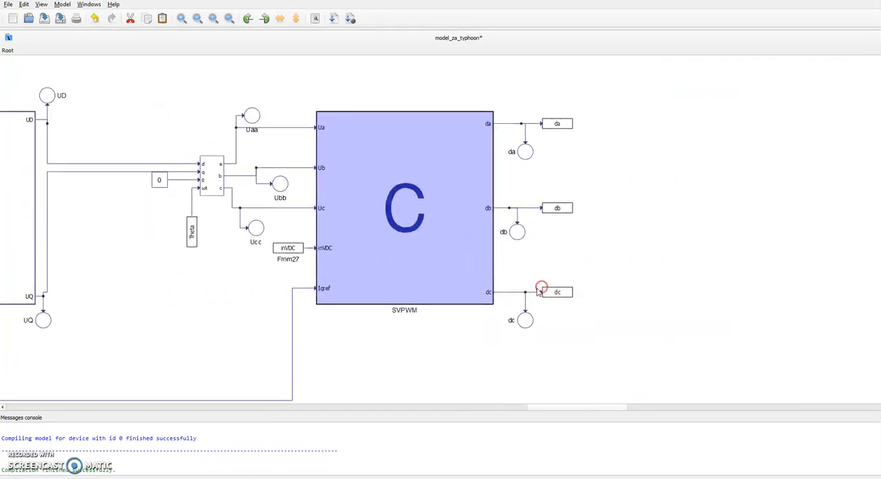
click(292, 334)
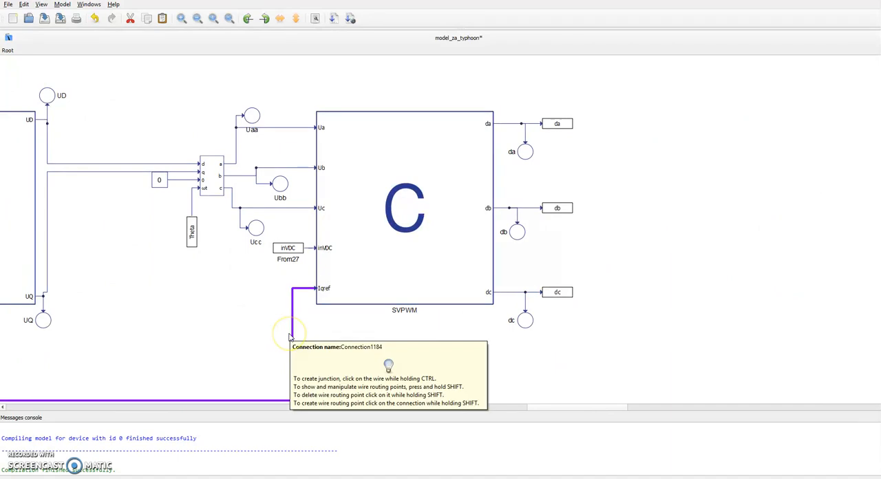
click(240, 352)
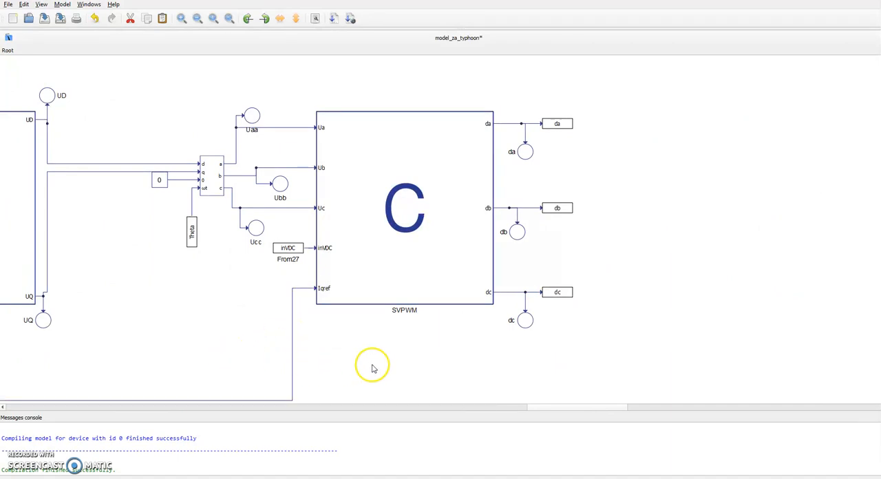
Switch to the SCADA panel and inspect the Omega Mechanical and Omega Electrical gauges and the Drive State options.
key(alt+Tab)
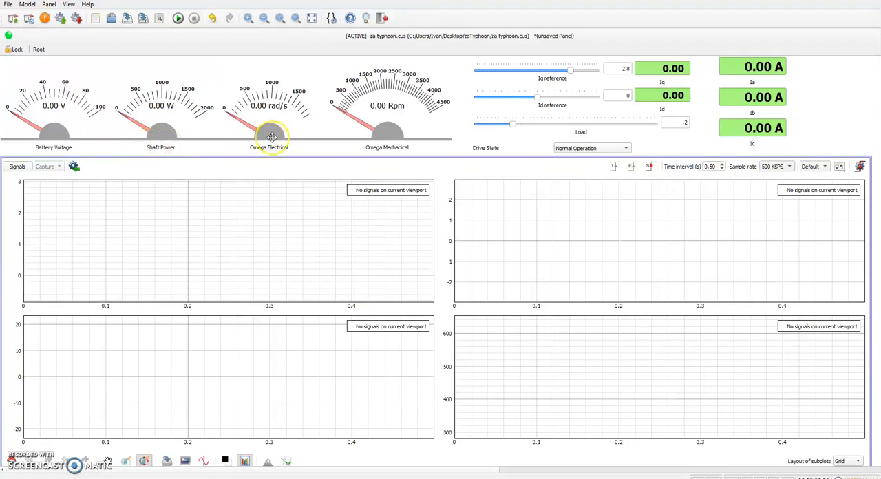
click(385, 145)
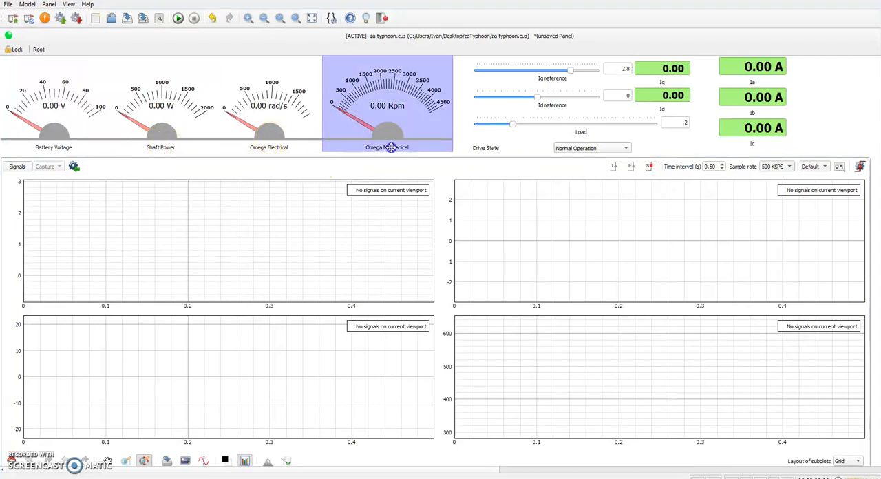
click(293, 143)
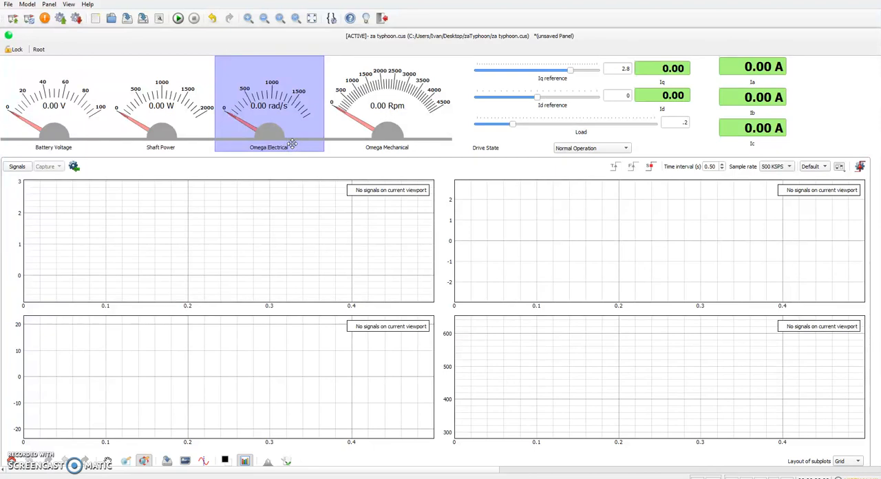
click(298, 162)
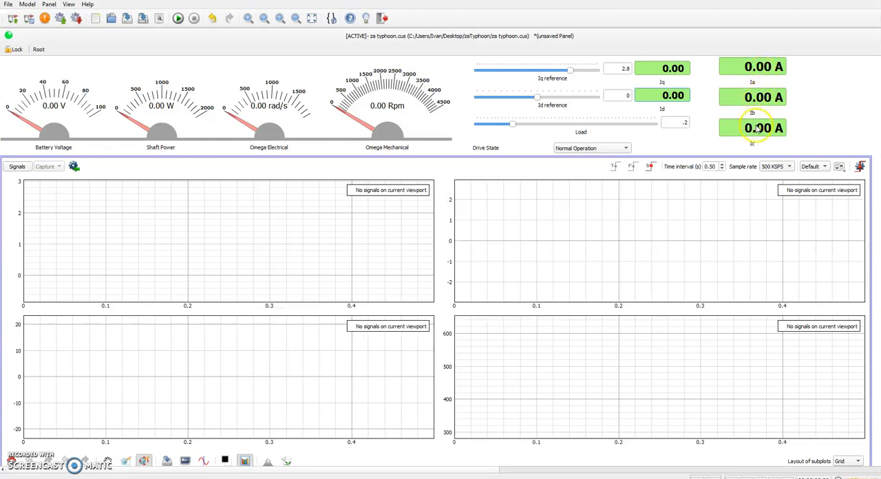
click(568, 153)
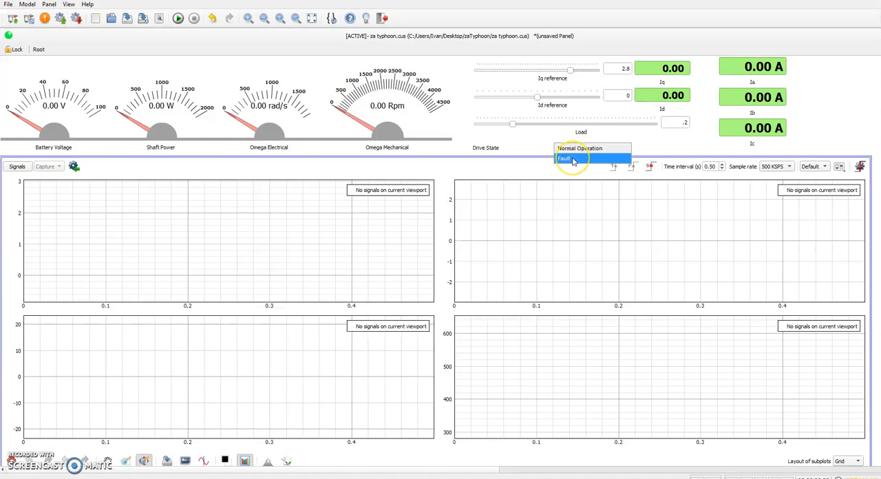
click(538, 149)
drag(403, 153, 436, 275)
drag(428, 159, 423, 238)
drag(394, 175, 413, 271)
drag(365, 169, 360, 261)
drag(422, 217, 493, 279)
drag(420, 189, 438, 161)
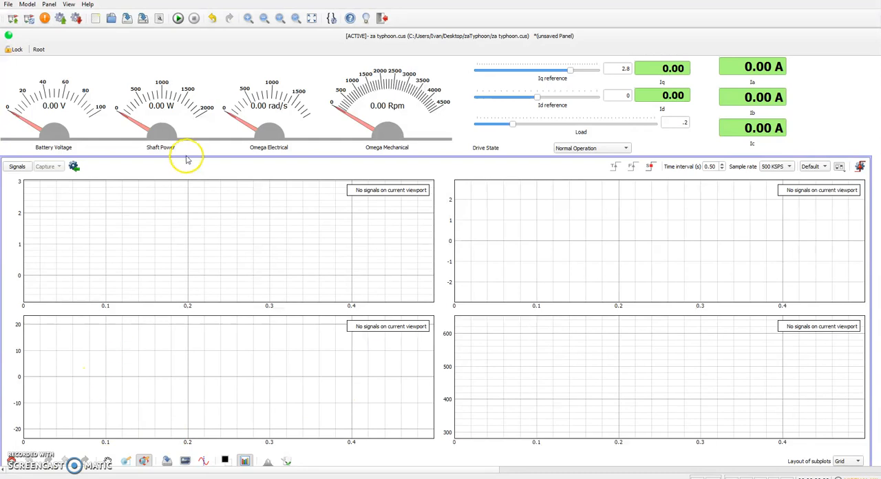
Start the simulation and force a new signal capture after magnifying the torque trace in the Iq, Id and Torque plot.
click(180, 19)
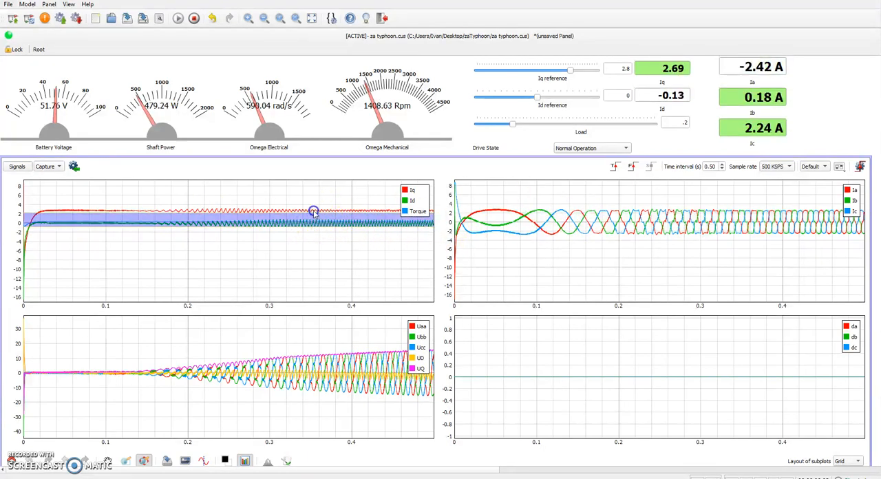
drag(165, 263, 164, 274)
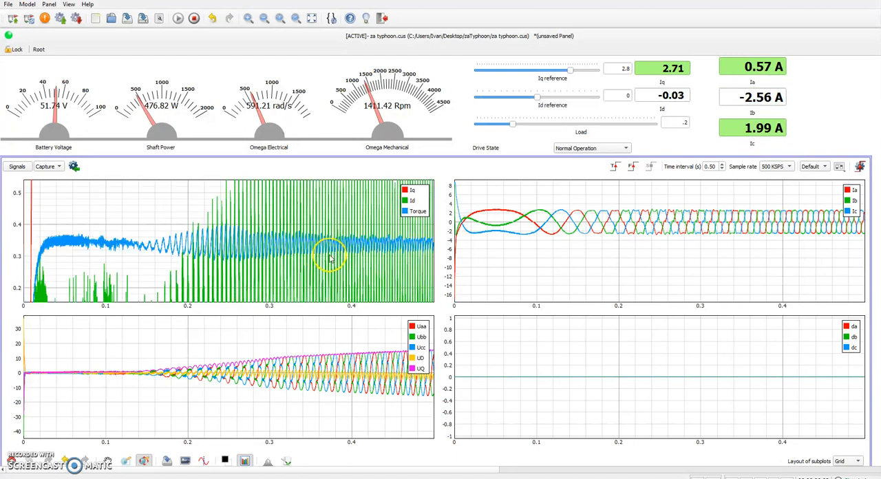
click(631, 167)
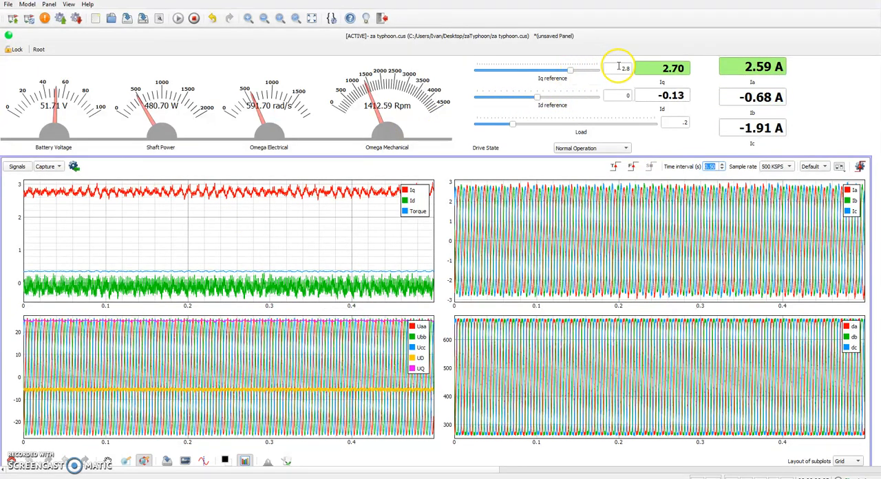
Set the Iq reference to 2.5 and force a new capture of the signals.
double_click(618, 67)
text(2)
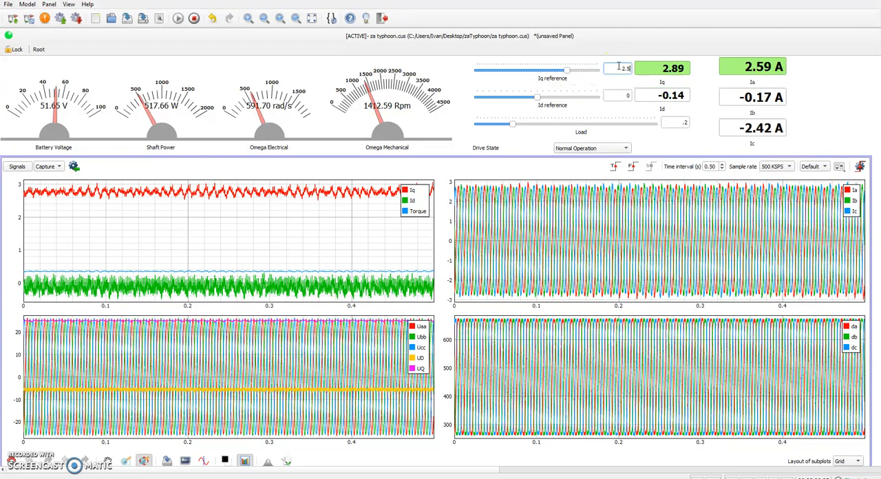
key(Return)
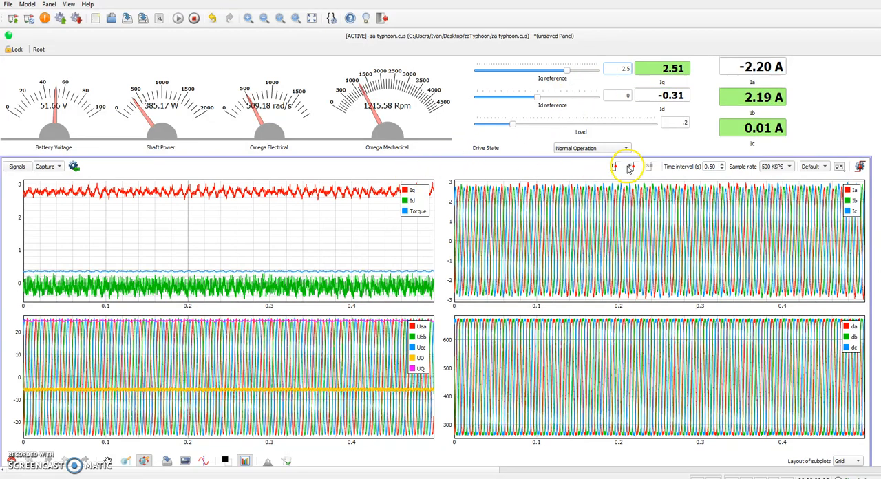
click(628, 169)
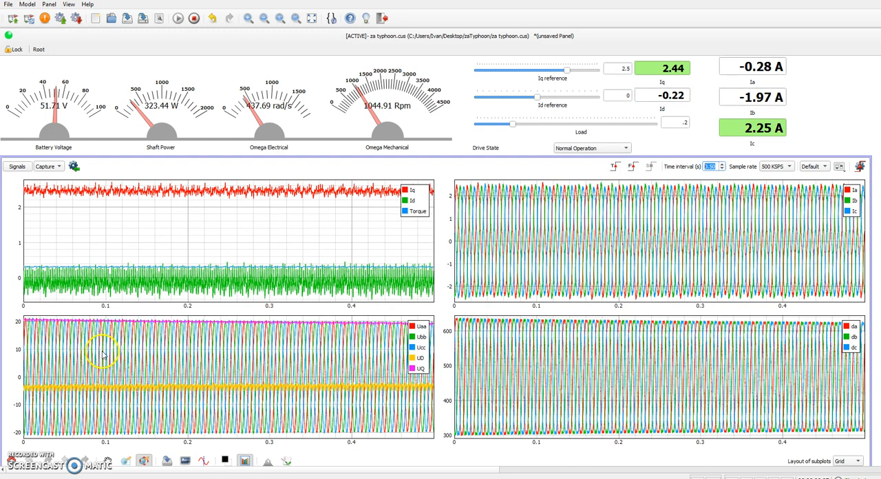
Zoom in on the captured voltage, duty cycle and phase current waveforms to examine individual periods, restoring the full time range after each inspection.
drag(108, 347, 309, 361)
drag(167, 357, 311, 359)
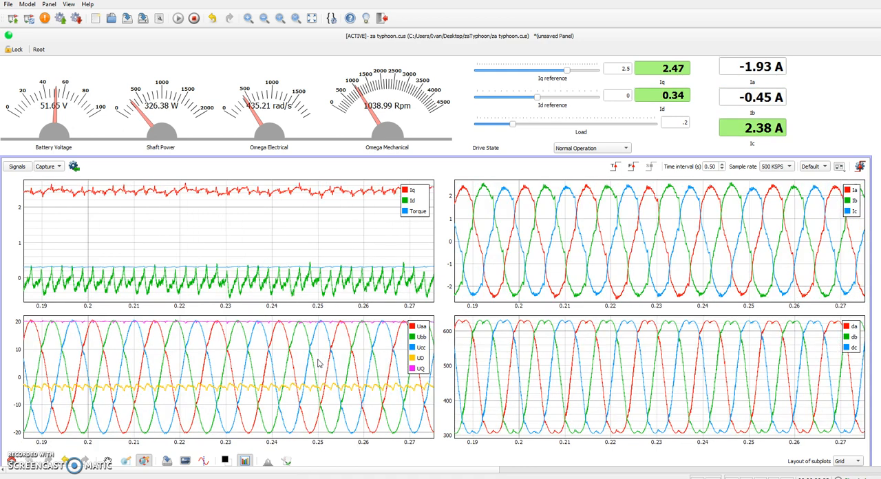
drag(532, 361, 607, 362)
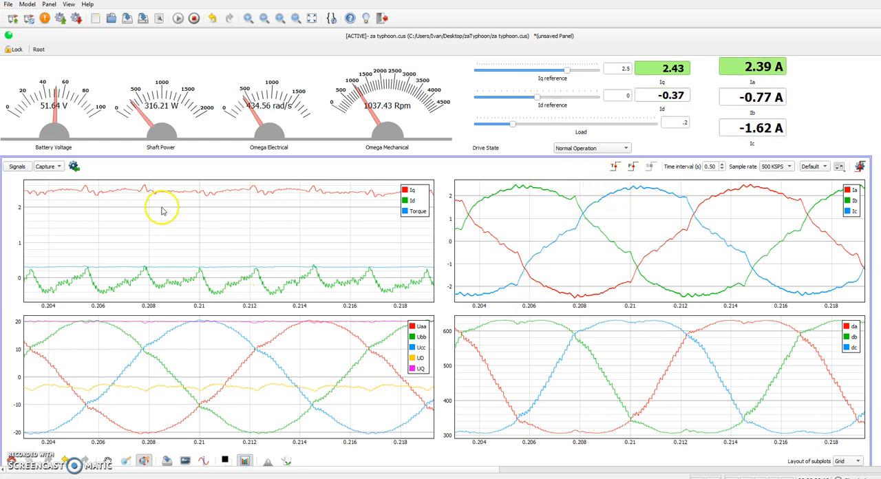
click(11, 459)
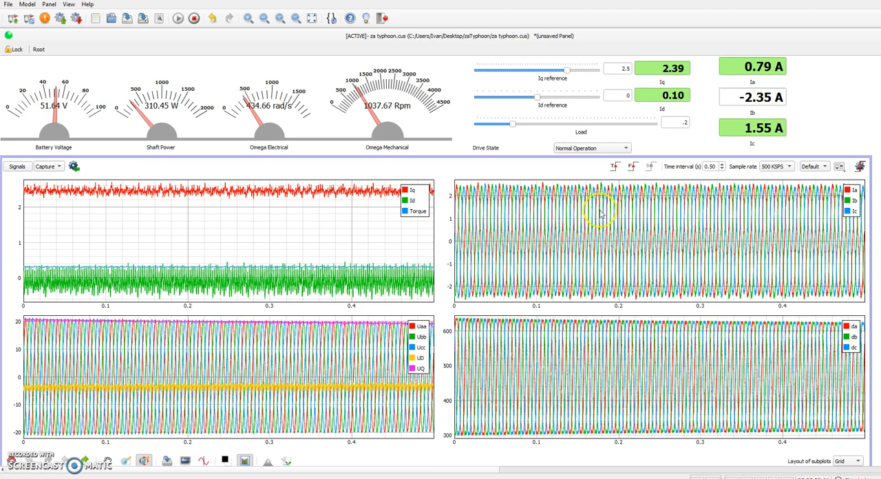
drag(515, 220, 581, 230)
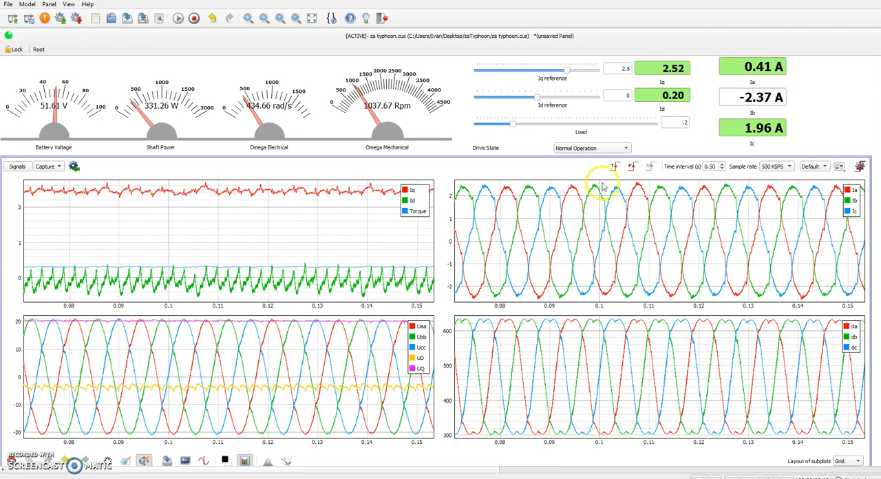
click(13, 461)
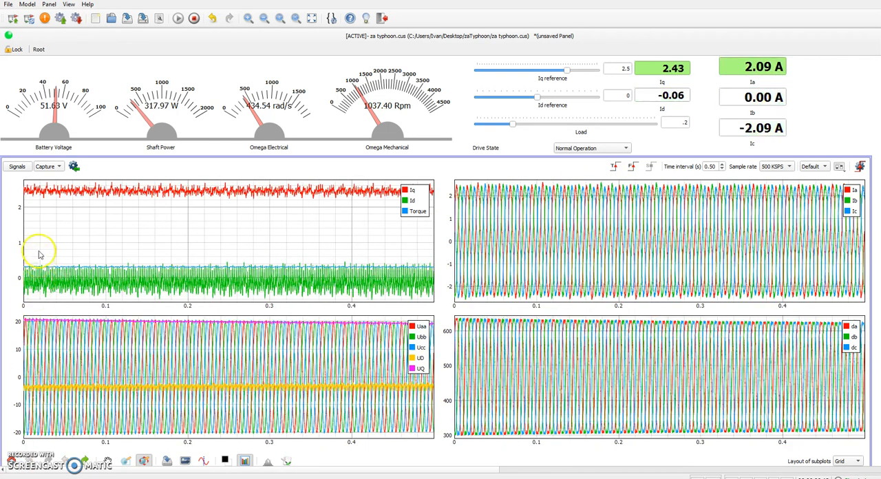
Browse the analog signals available for the first capture channel, keep Ia selected, and close the capture signal properties.
click(19, 167)
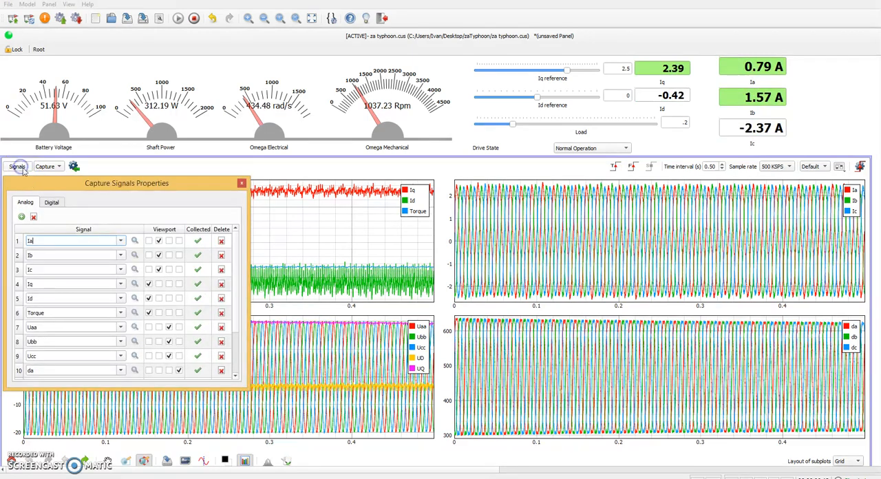
click(121, 241)
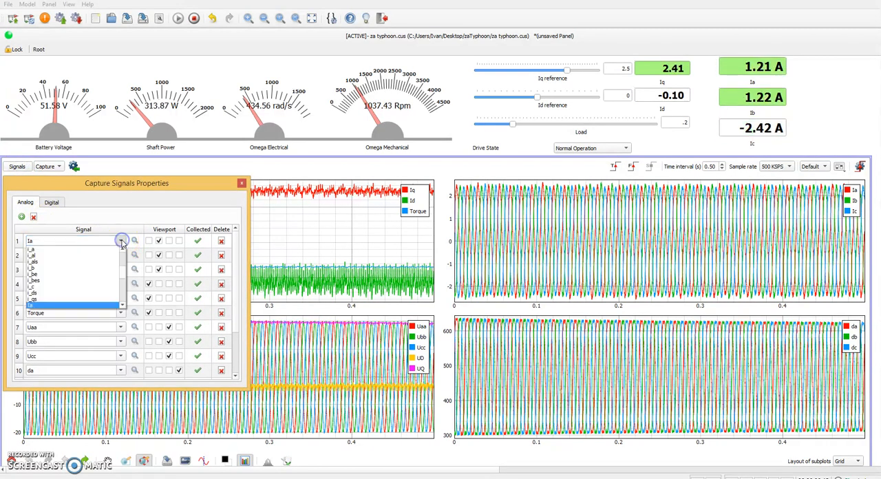
drag(123, 270, 123, 251)
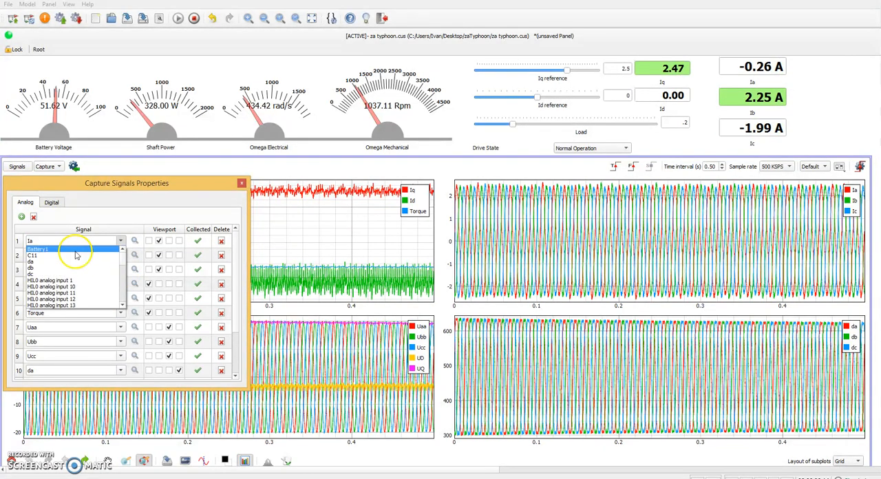
drag(123, 254, 123, 279)
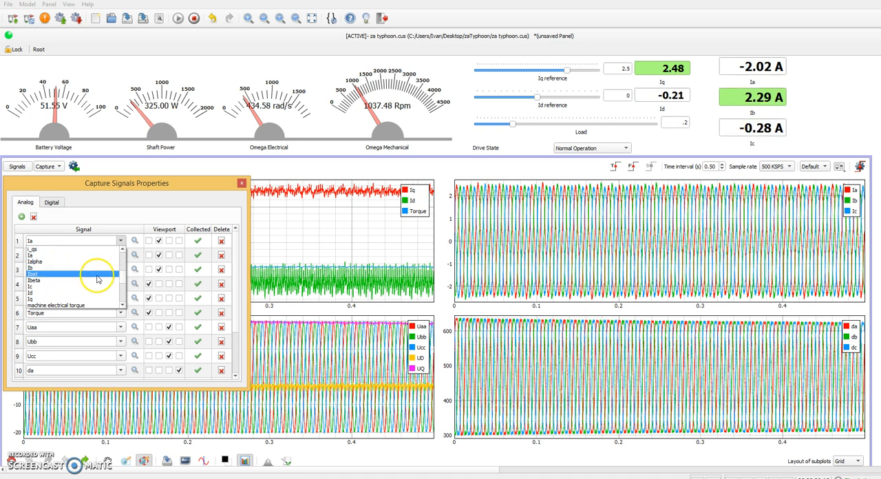
drag(124, 277, 123, 281)
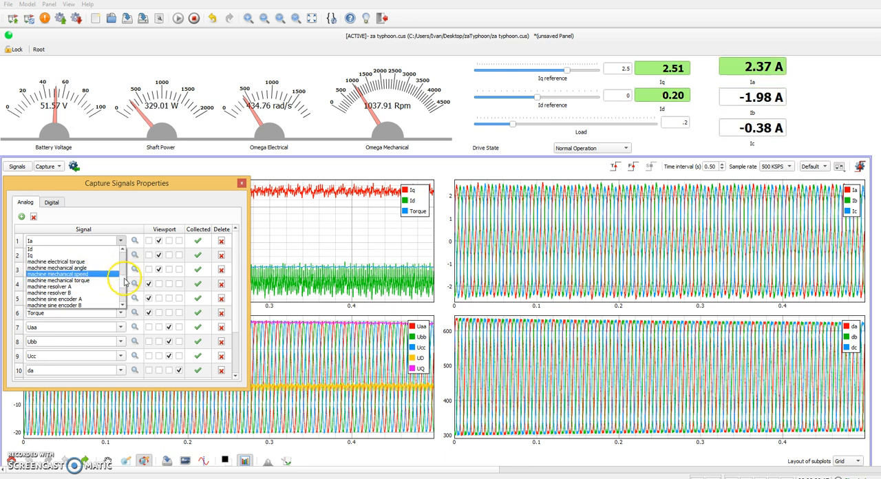
scroll(125, 282, down, 1)
scroll(125, 281, down, 3)
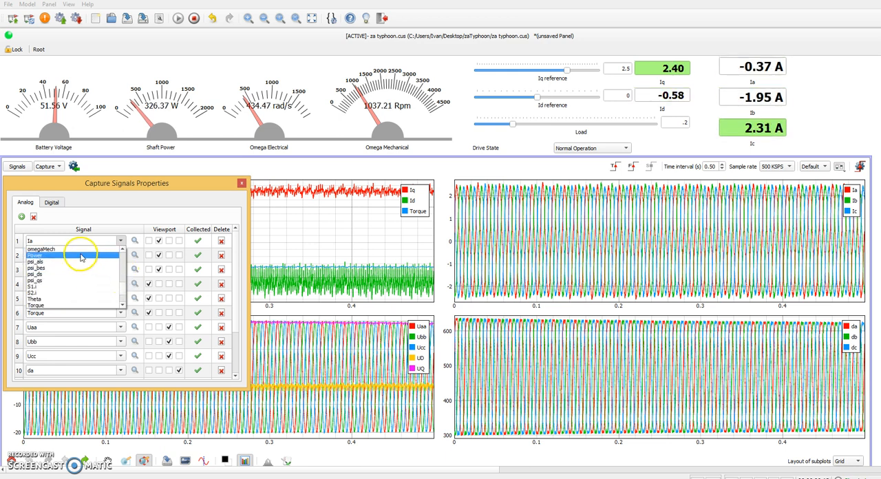
scroll(122, 284, down, 3)
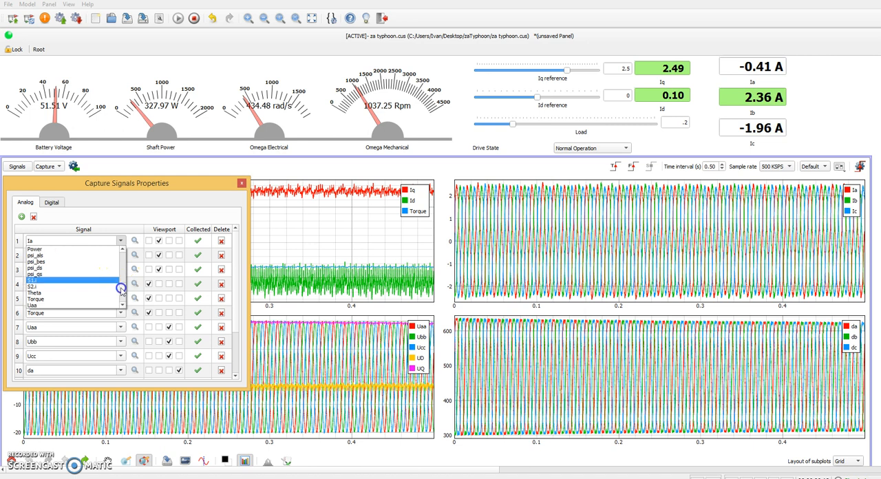
drag(122, 290, 122, 291)
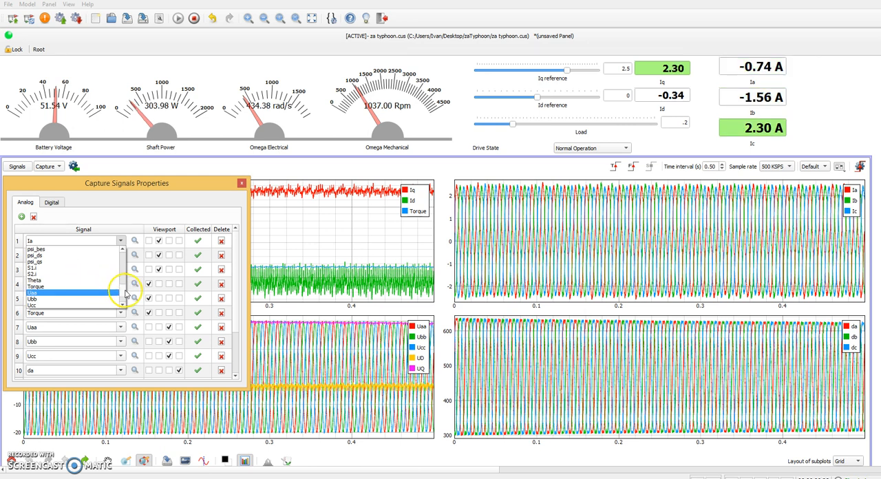
scroll(126, 291, down, 3)
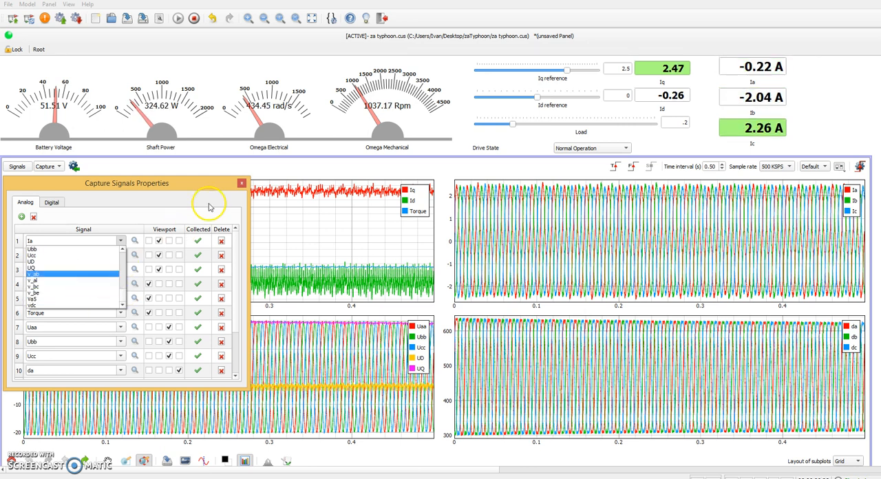
click(244, 188)
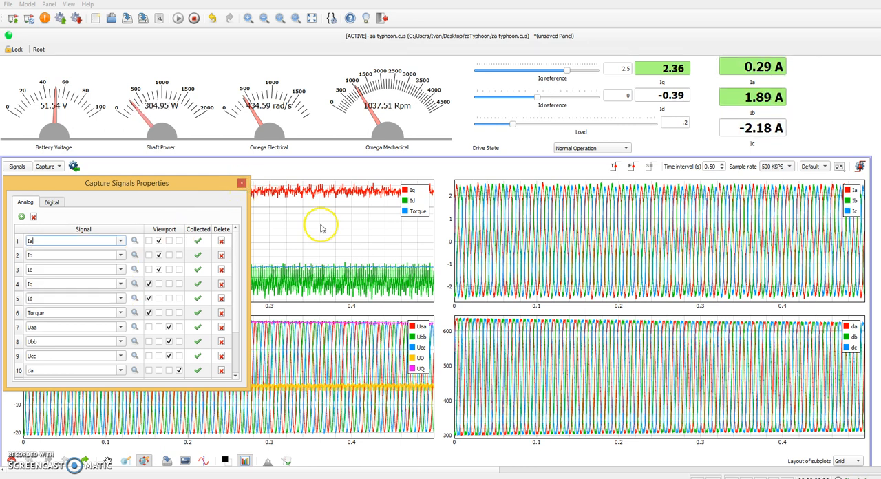
click(241, 184)
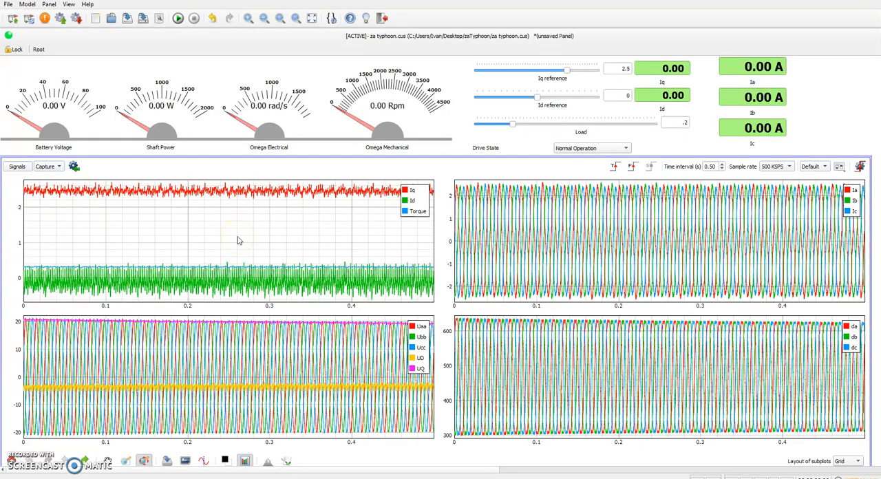